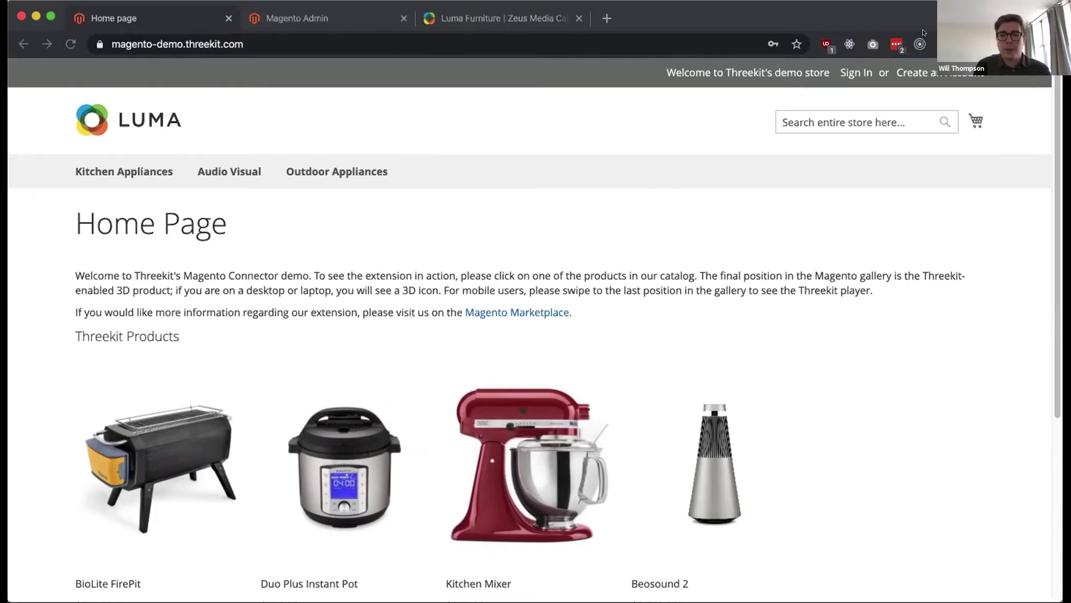
Step: Open the BioLite FirePit product page from the home page's Threekit Products and bring its image gallery into view
scroll(796, 227, "down", 2)
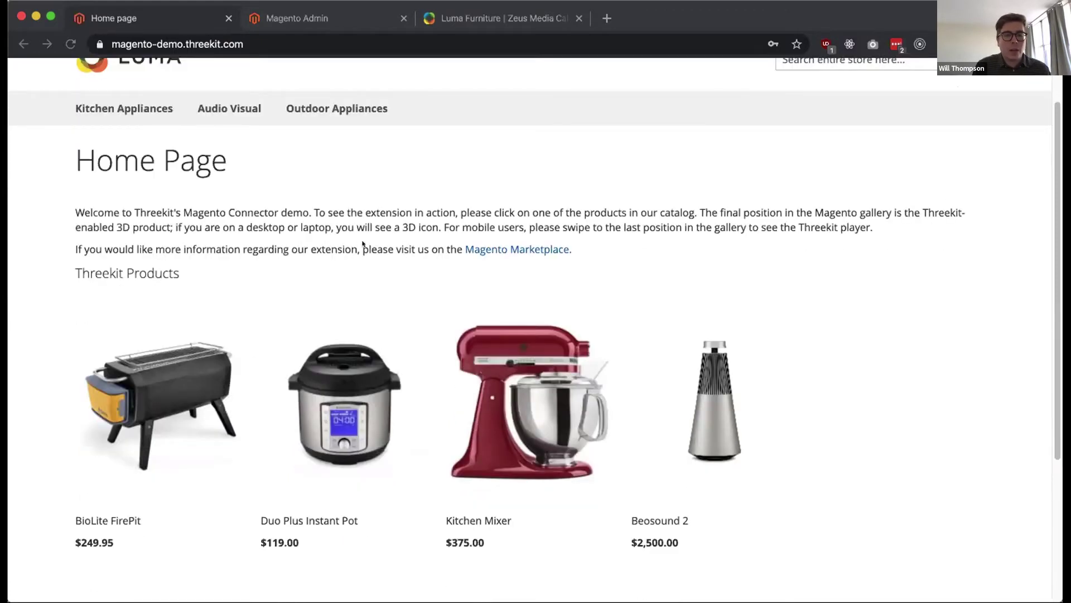
scroll(217, 128, "up", 1)
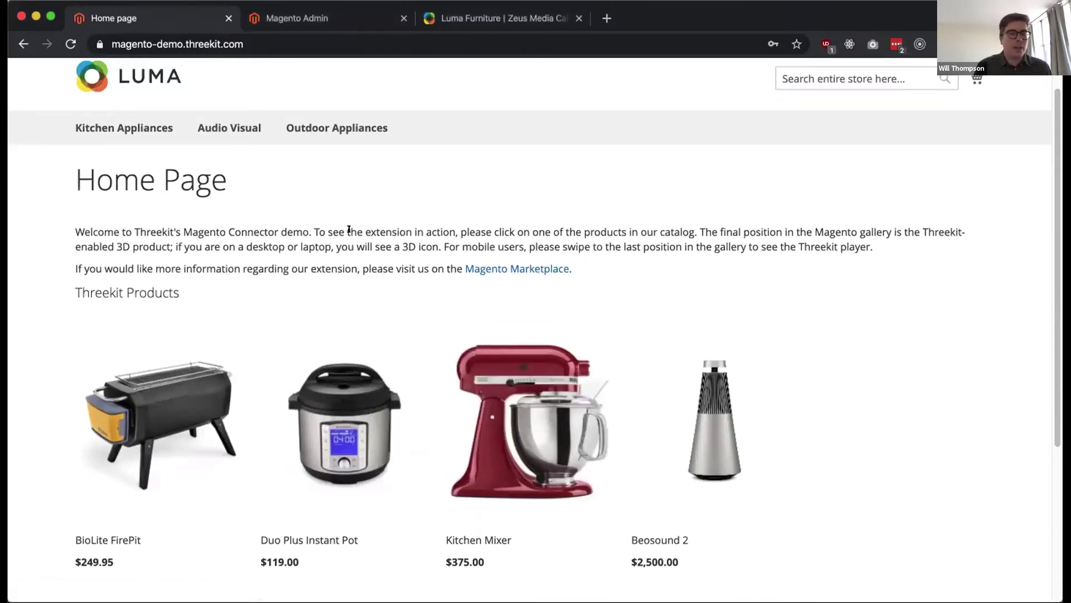
left_click(184, 353)
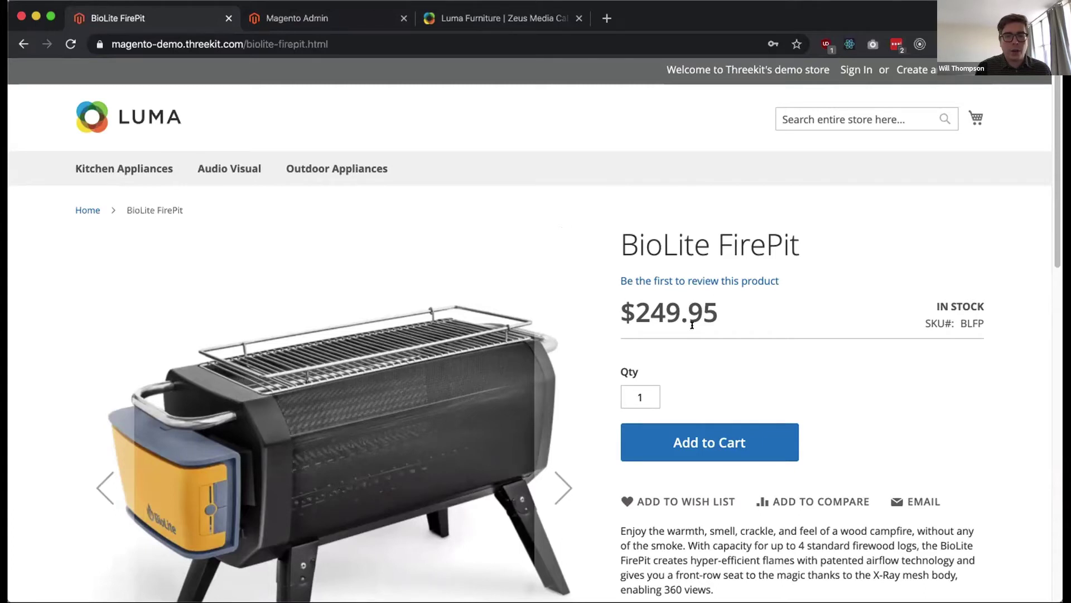
scroll(742, 462, "down", 6)
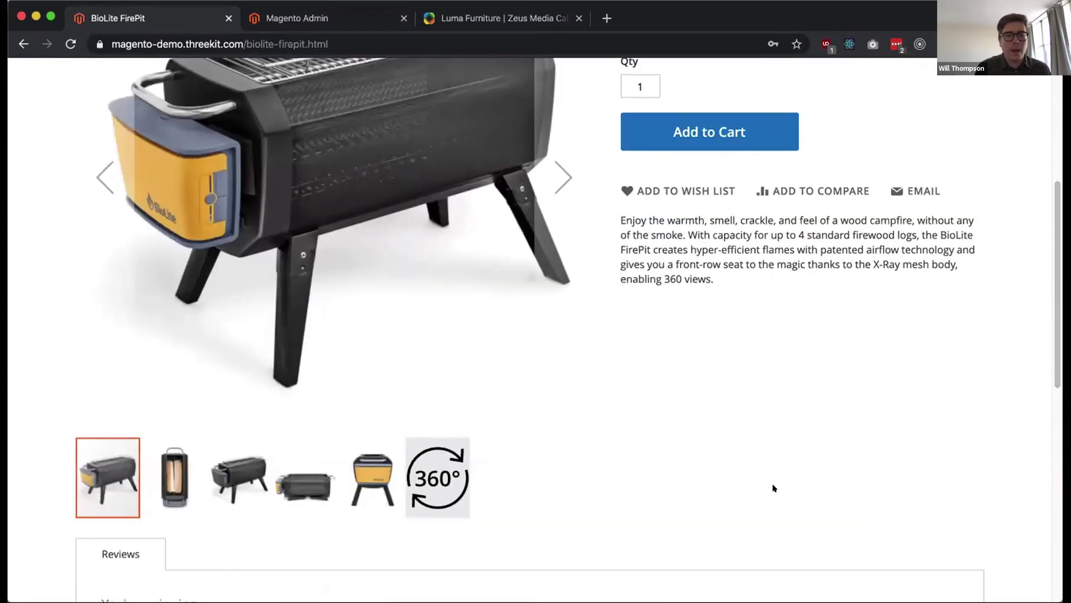
scroll(751, 485, "up", 1)
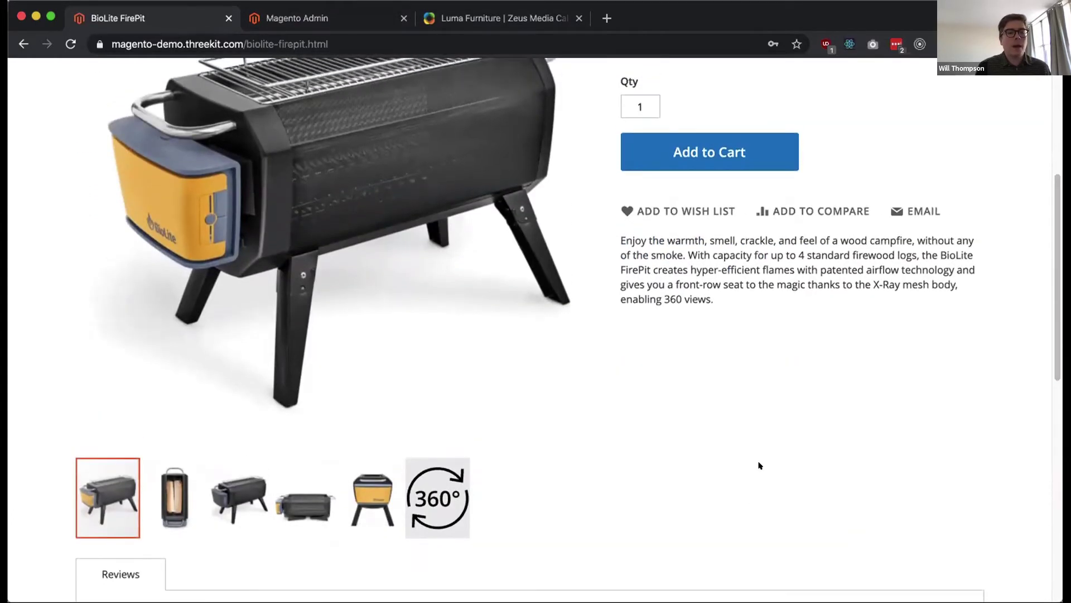
scroll(581, 485, "up", 1)
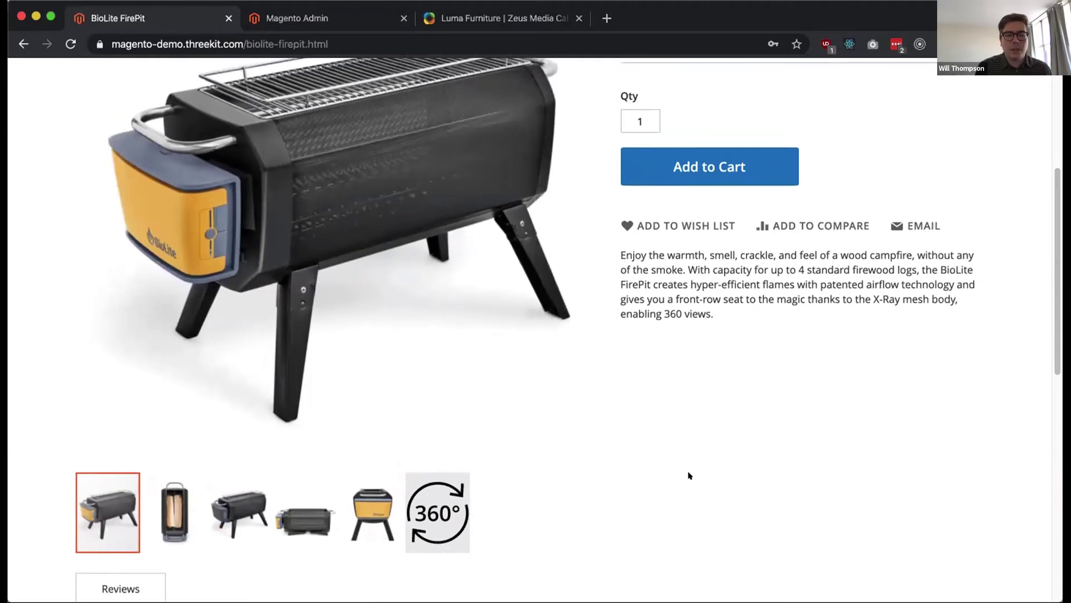
Step: View the BioLite FirePit's still photos one after another in the product gallery
left_click(176, 511)
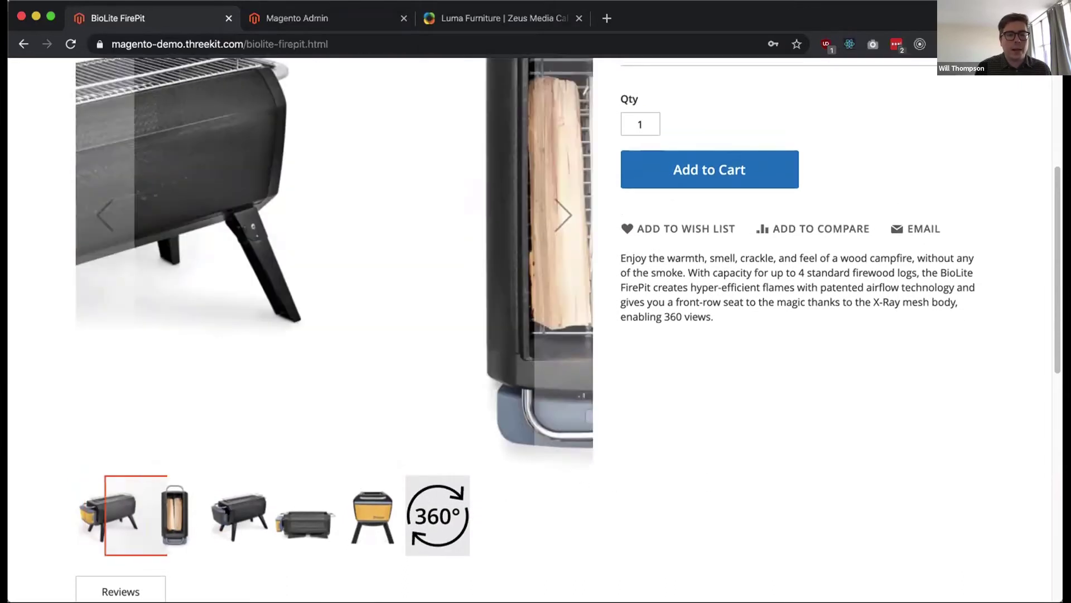
left_click(240, 513)
scroll(669, 391, "up", 1)
scroll(760, 338, "up", 1)
left_click(315, 548)
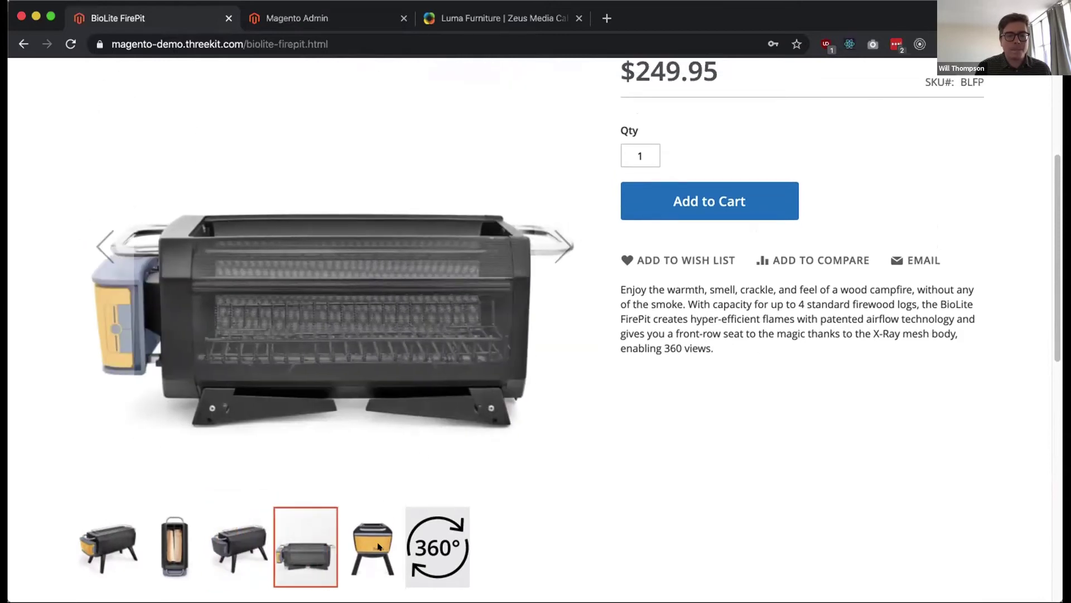
left_click(378, 546)
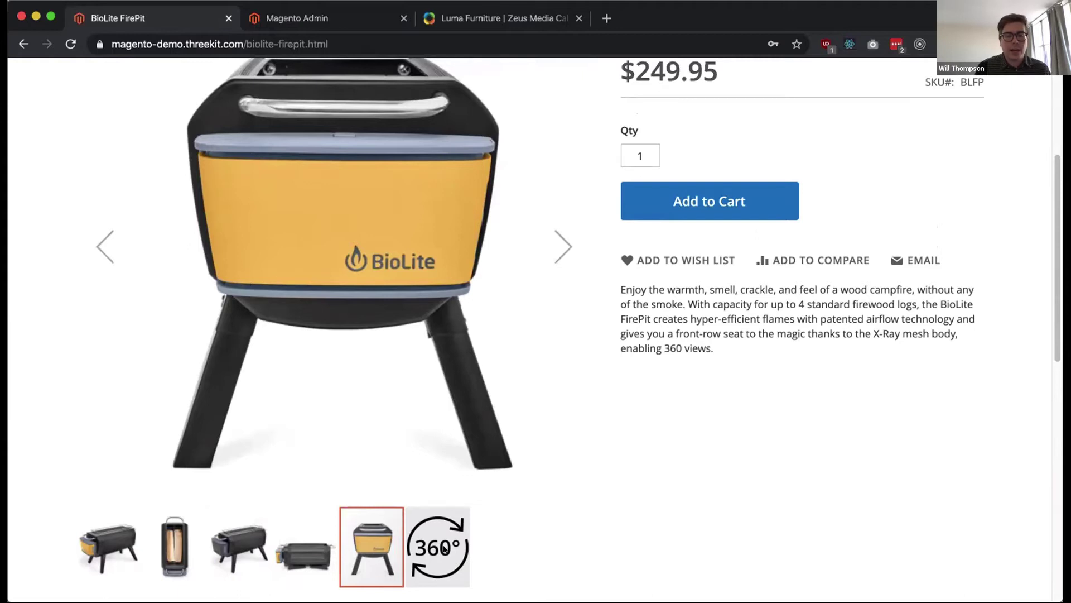
Step: Open the 360° view of the BioLite FirePit and rotate the 3D model to inspect it from different angles
left_click(445, 550)
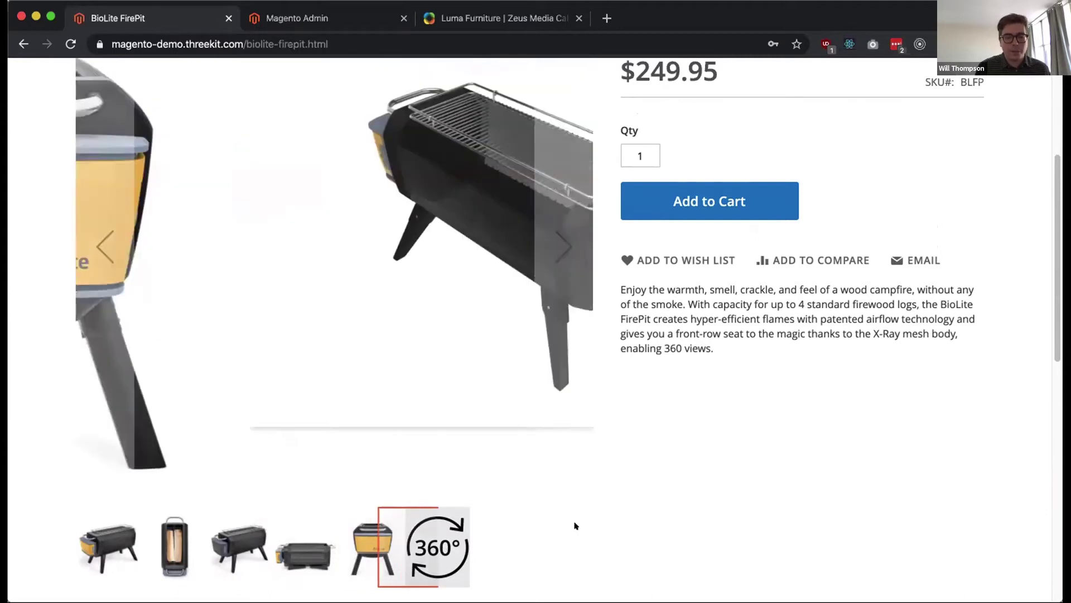
scroll(653, 507, "up", 2)
left_click_drag(375, 311, 528, 324)
scroll(704, 468, "down", 1)
scroll(706, 466, "down", 1)
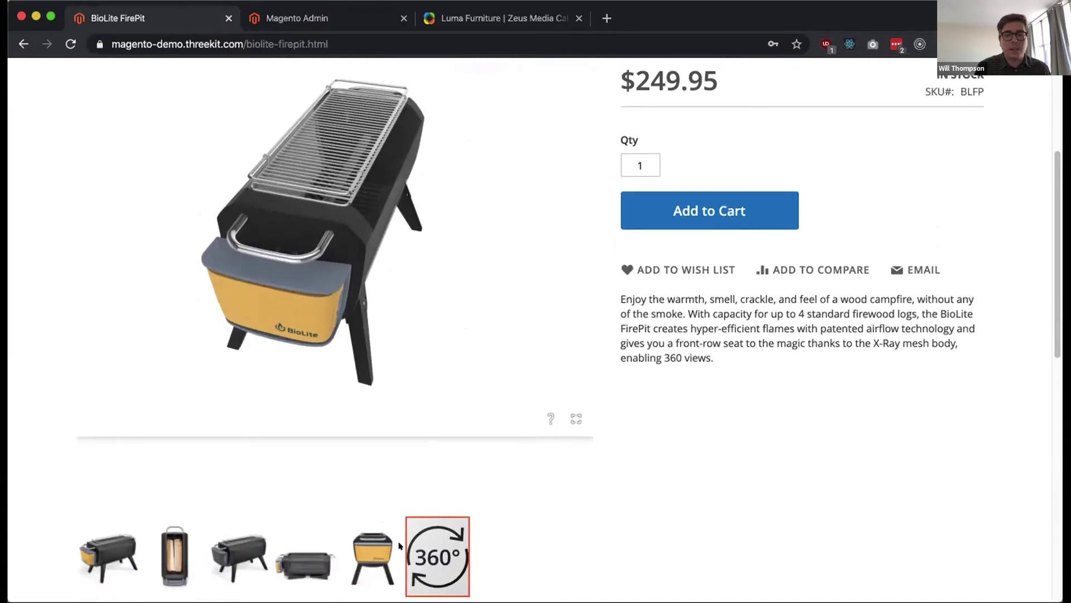
scroll(642, 475, "up", 2)
scroll(658, 471, "up", 1)
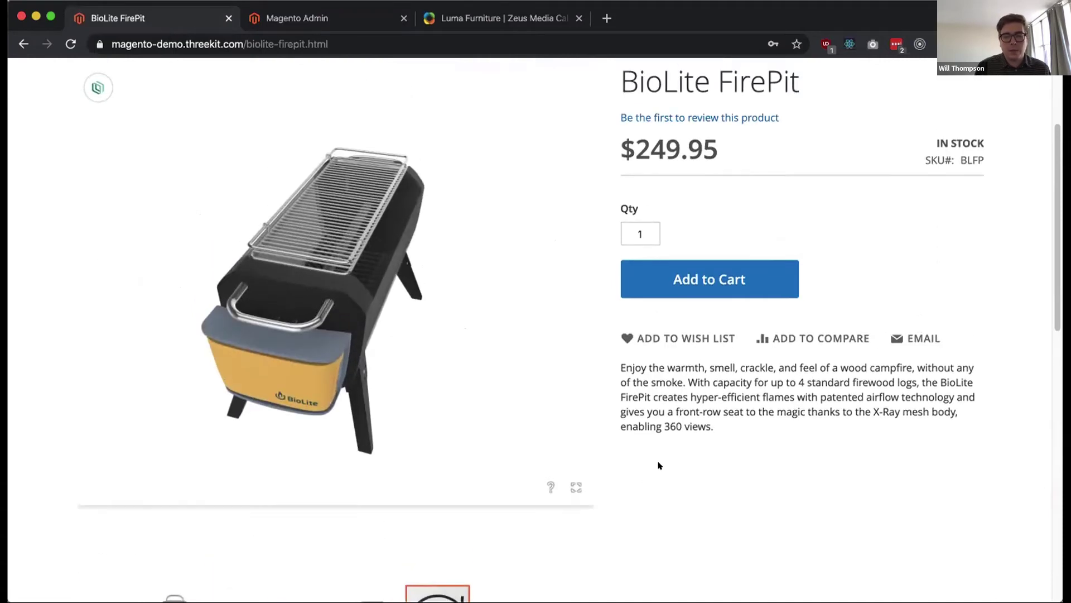
left_click_drag(268, 313, 367, 277)
scroll(291, 264, "up", 5)
scroll(317, 302, "down", 5)
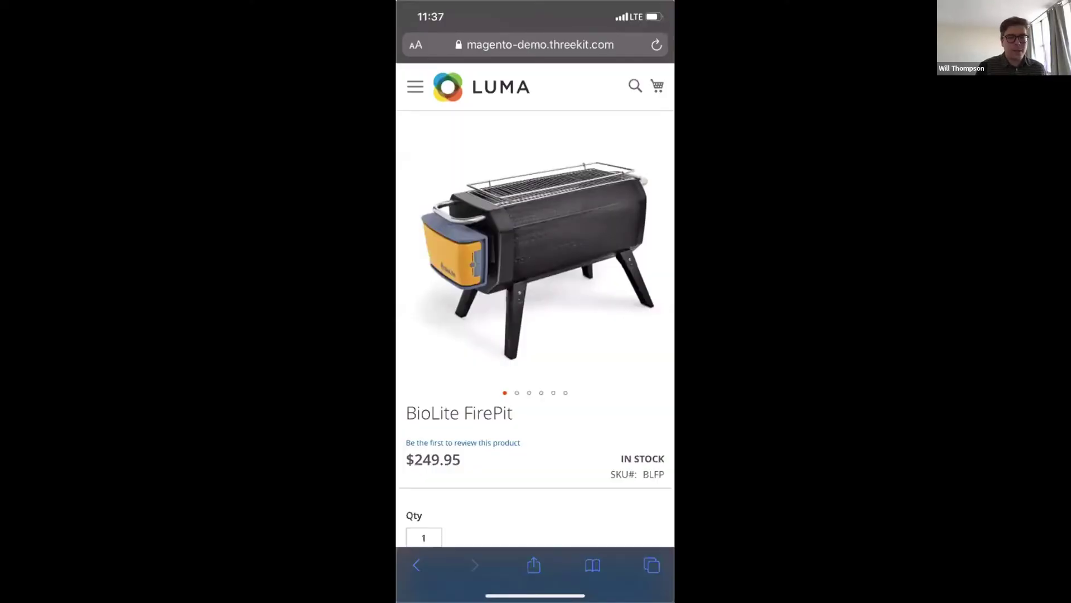
Step: Look over the Zeus Media Cabinet page with its 3D model and the compartment, finish and handle options
key("space")
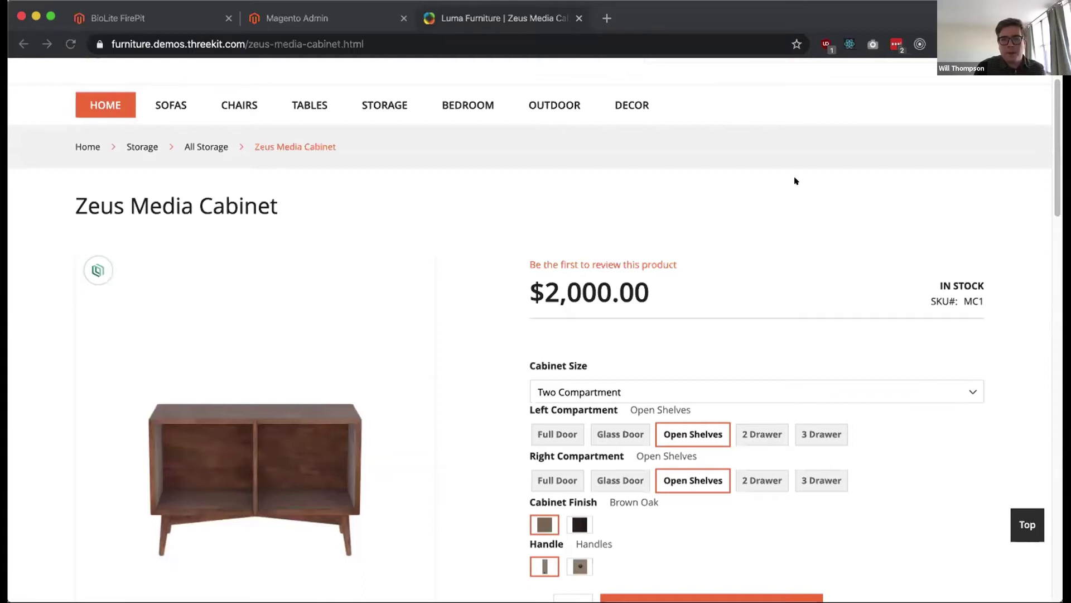
scroll(808, 184, "down", 2)
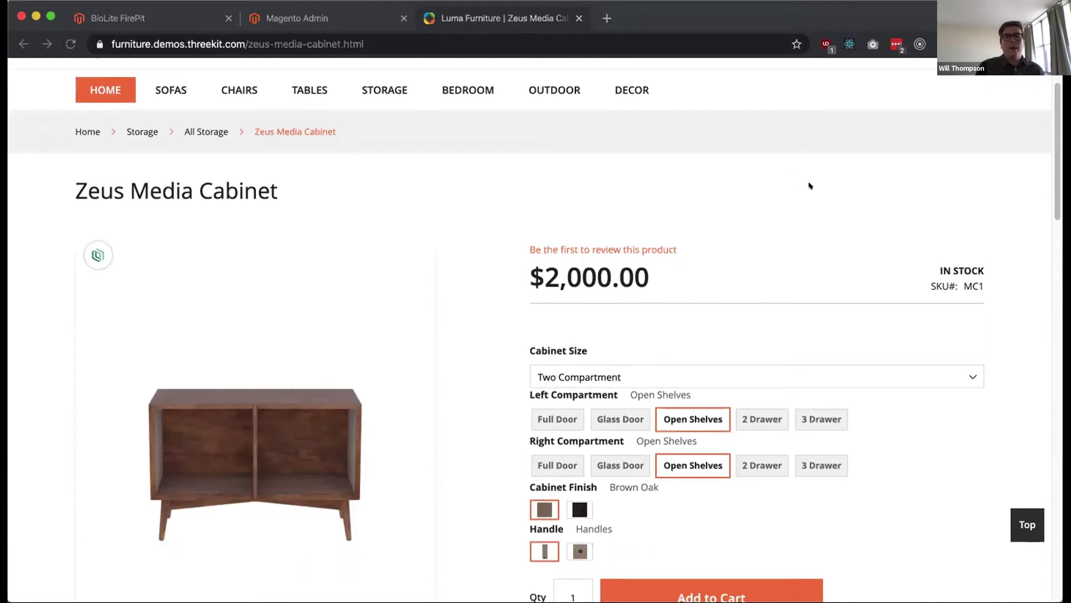
scroll(809, 186, "down", 1)
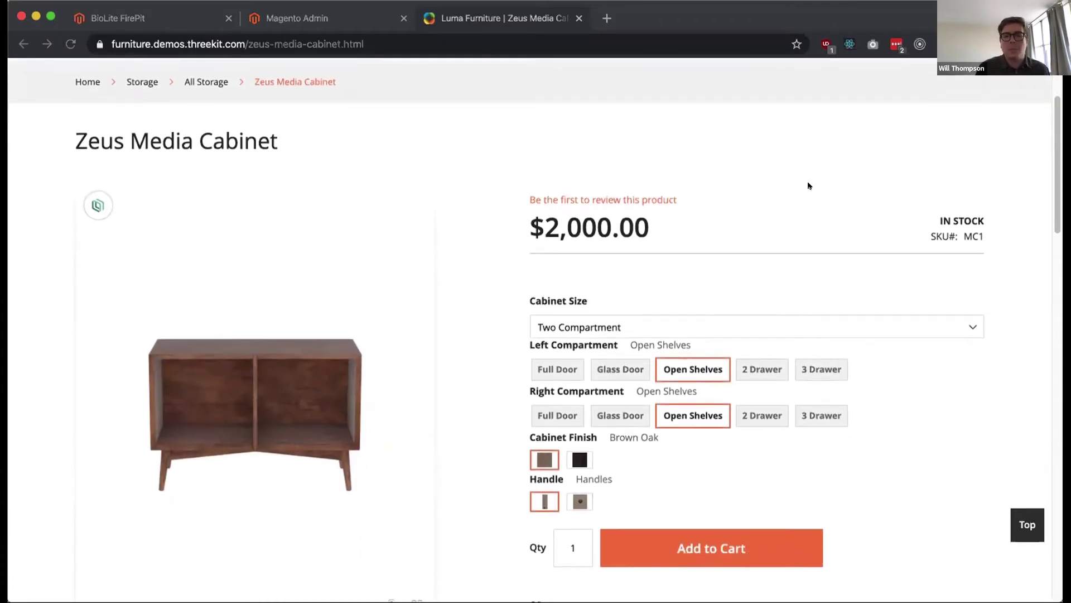
scroll(808, 186, "down", 1)
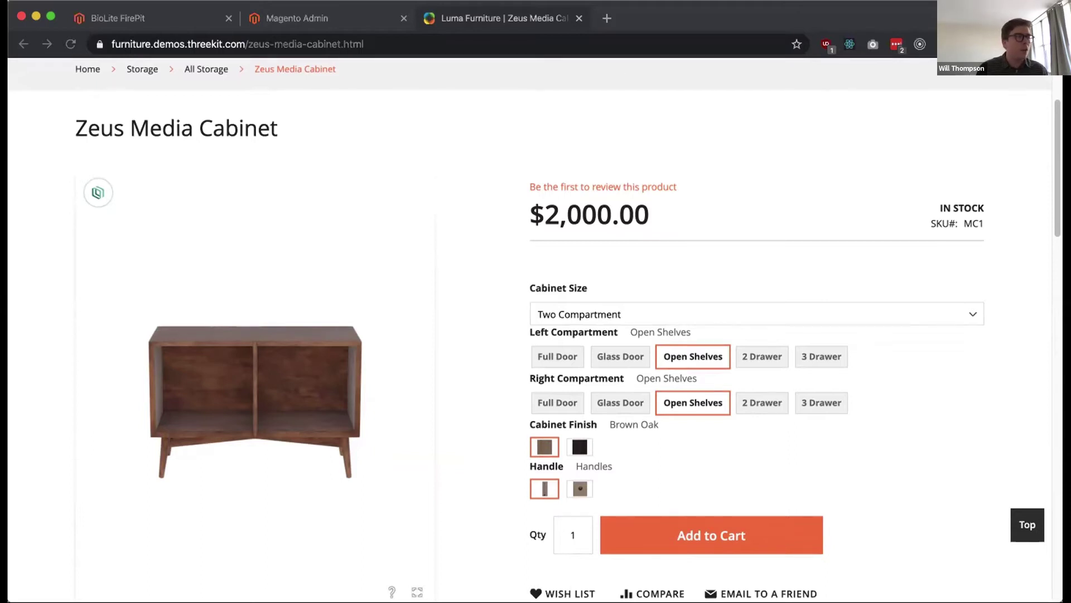
left_click(718, 158)
scroll(725, 178, "down", 1)
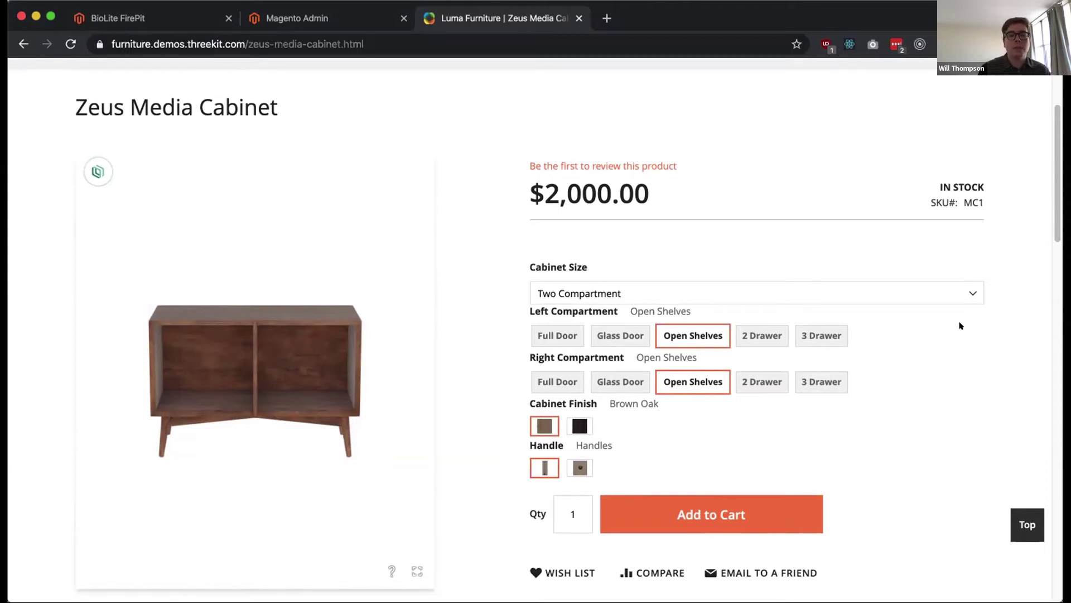
Step: Set both cabinet compartments to Full Door after trying 3 Drawer on the right one, and rotate the model
left_click(558, 336)
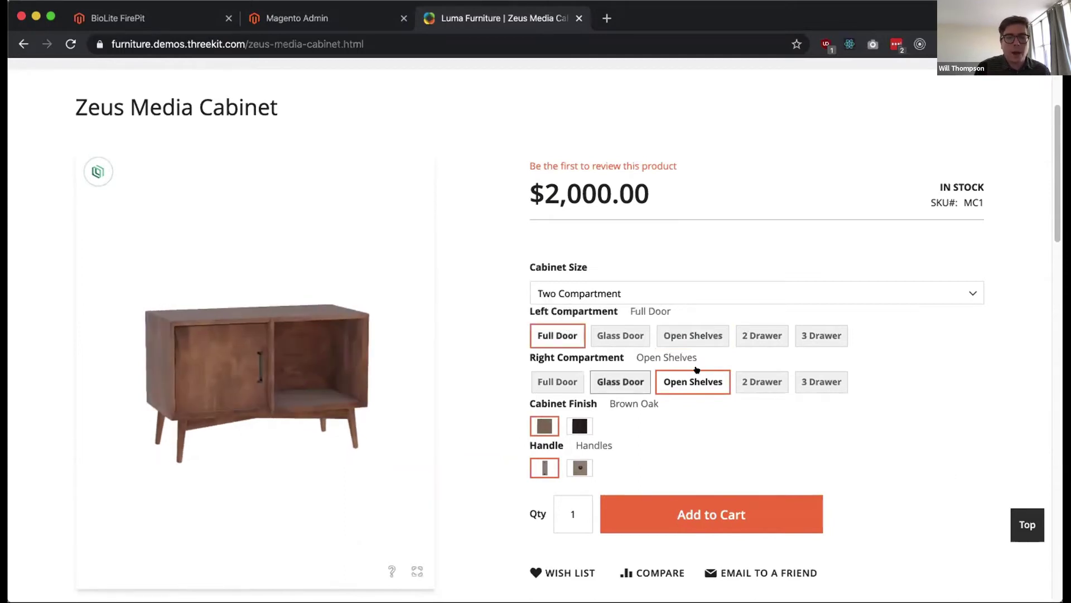
left_click(821, 381)
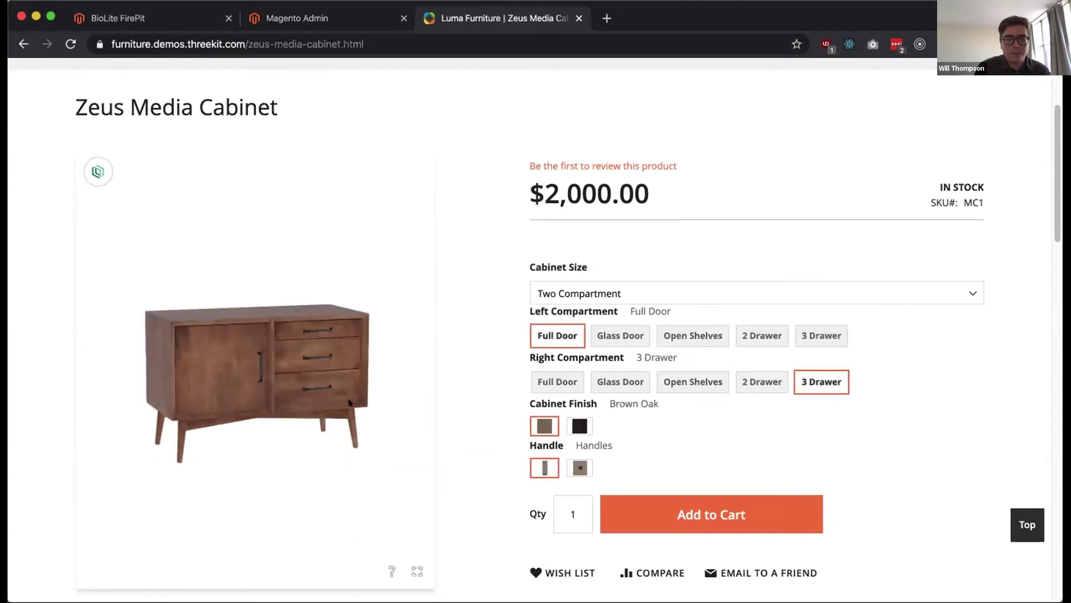
left_click(557, 382)
left_click_drag(318, 394, 389, 347)
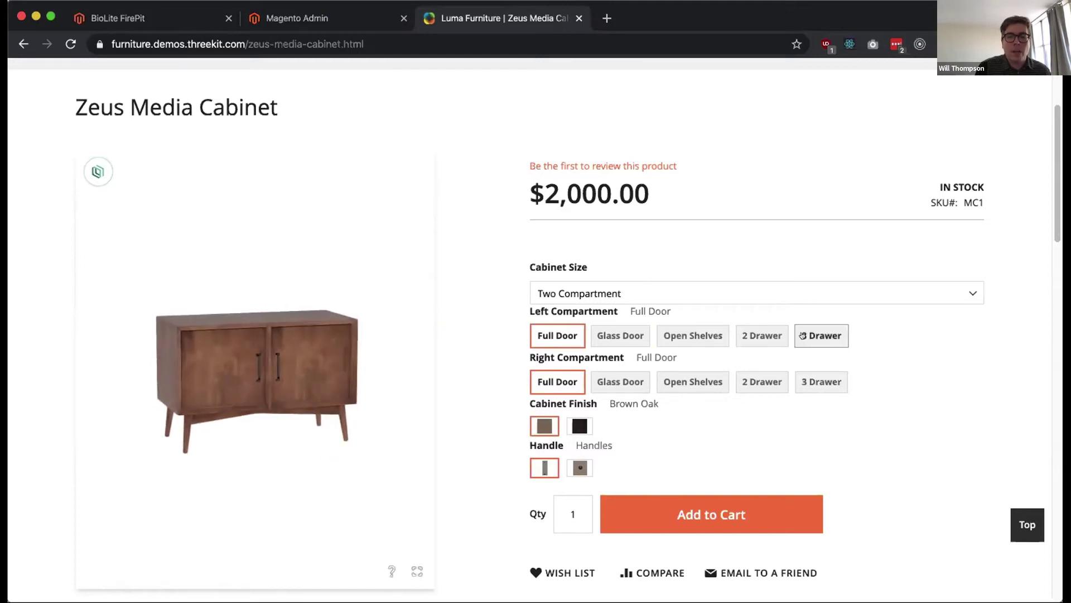
Step: Change the cabinet size to Three Compartment and rotate the model to show its right side
left_click(740, 291)
left_click(601, 204)
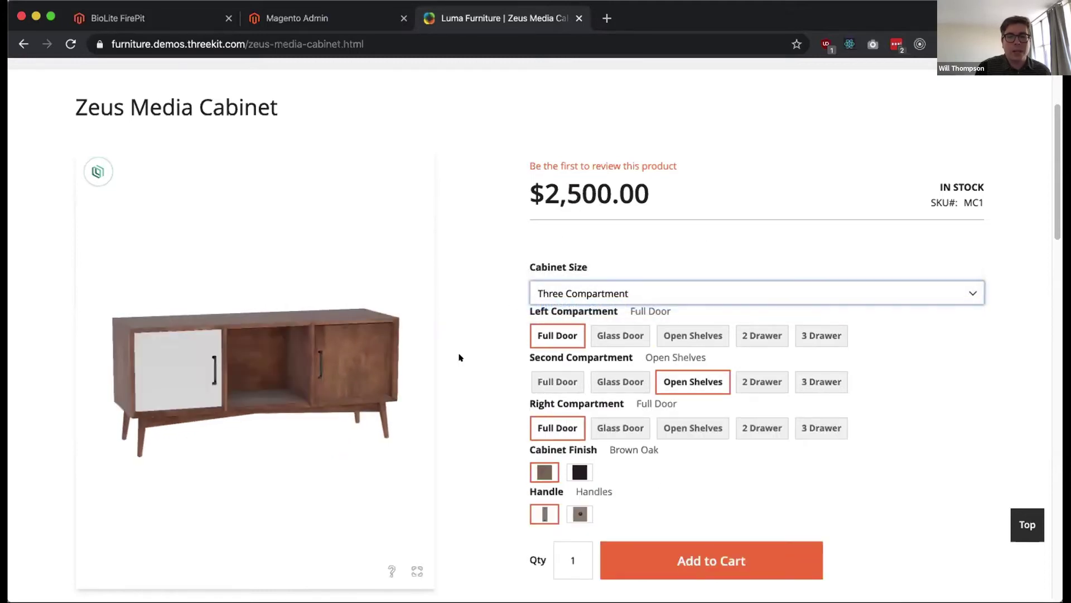
scroll(293, 382, "down", 2)
left_click_drag(293, 381, 262, 384)
left_click_drag(371, 372, 316, 376)
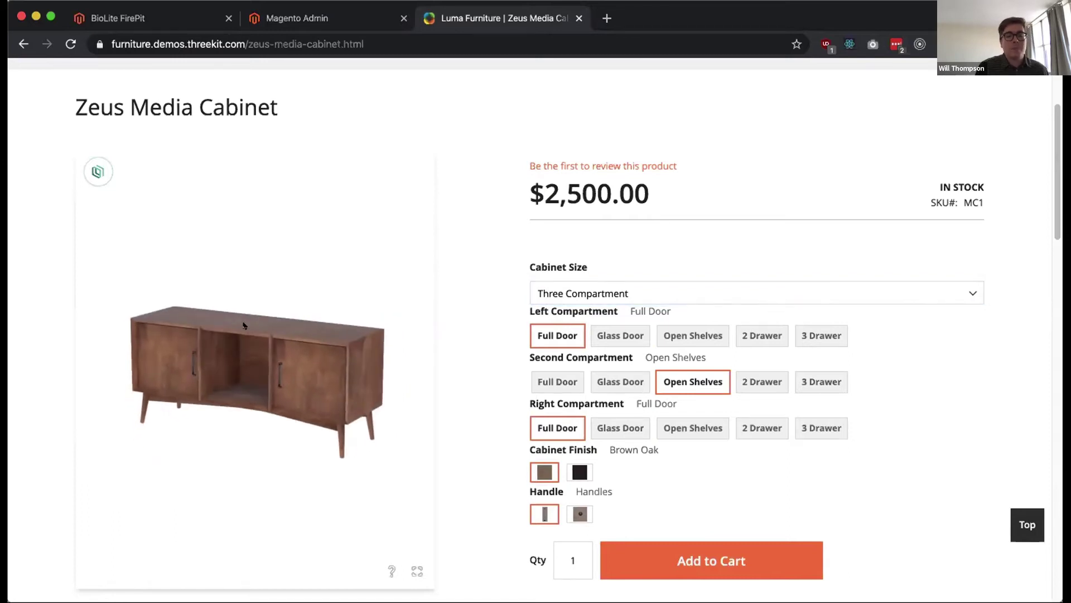
Step: Try Glass Door for the right compartment, settle on 3 Drawer, and add the configured cabinet to the cart
left_click(639, 427)
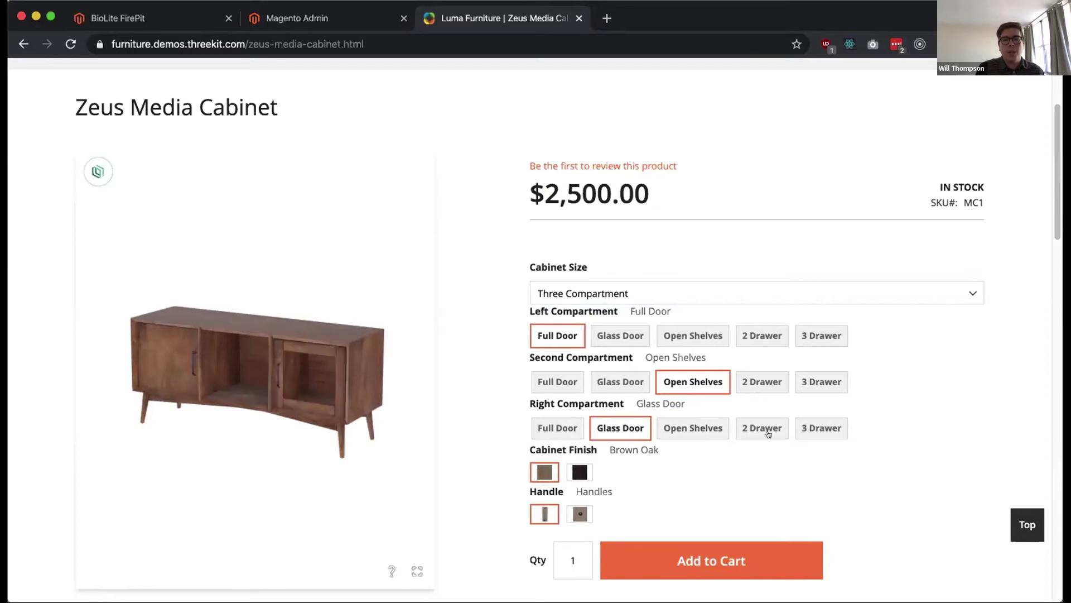
left_click(812, 428)
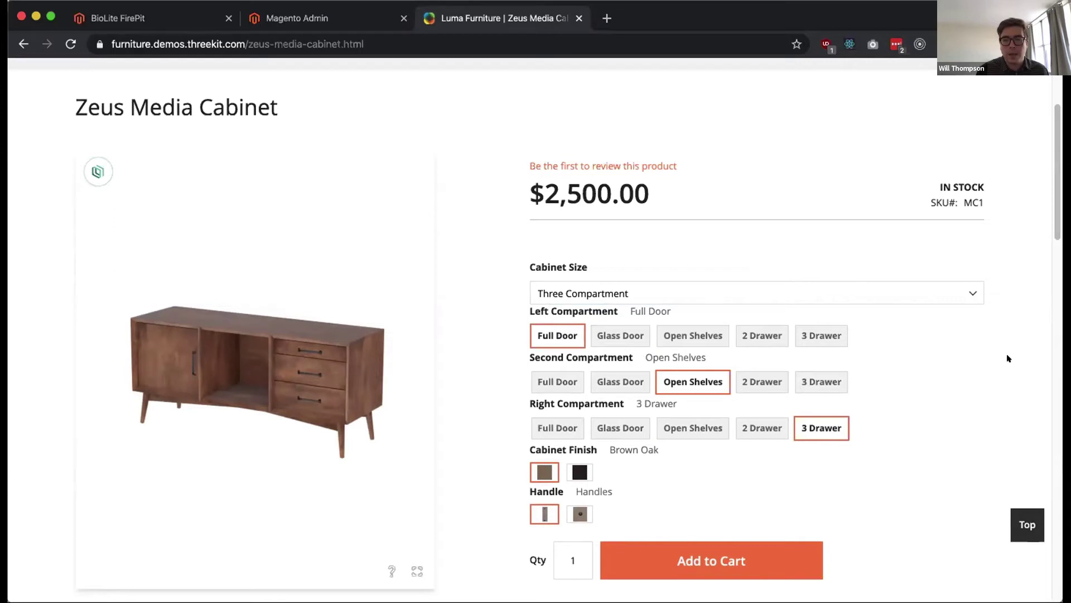
left_click(744, 545)
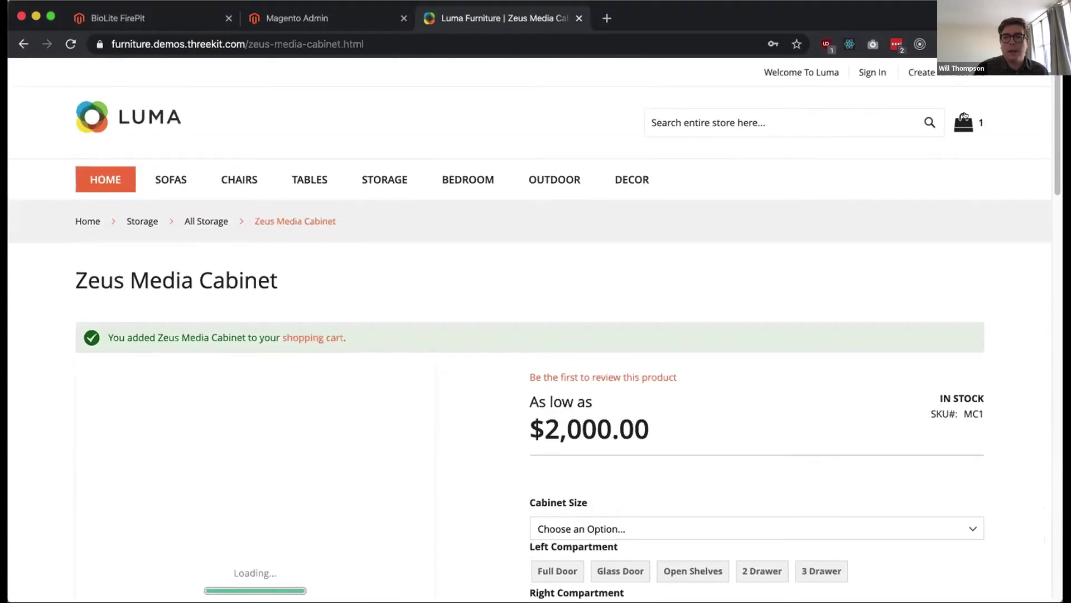
Step: Check the Zeus Media Cabinet's chosen options in the cart summary and close the summary
left_click(964, 119)
left_click(809, 289)
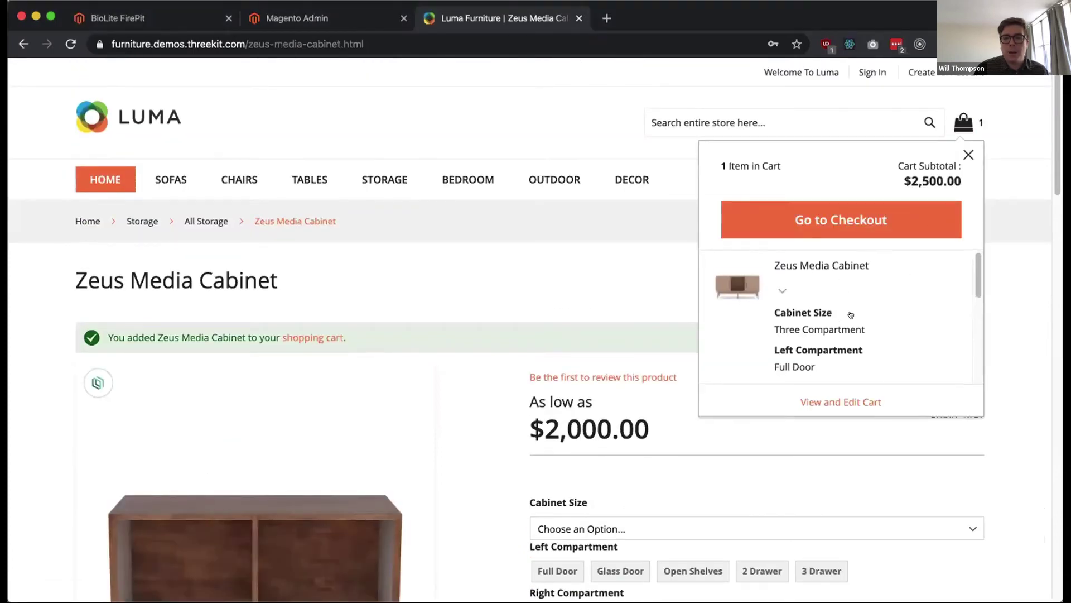
scroll(827, 325, "down", 3)
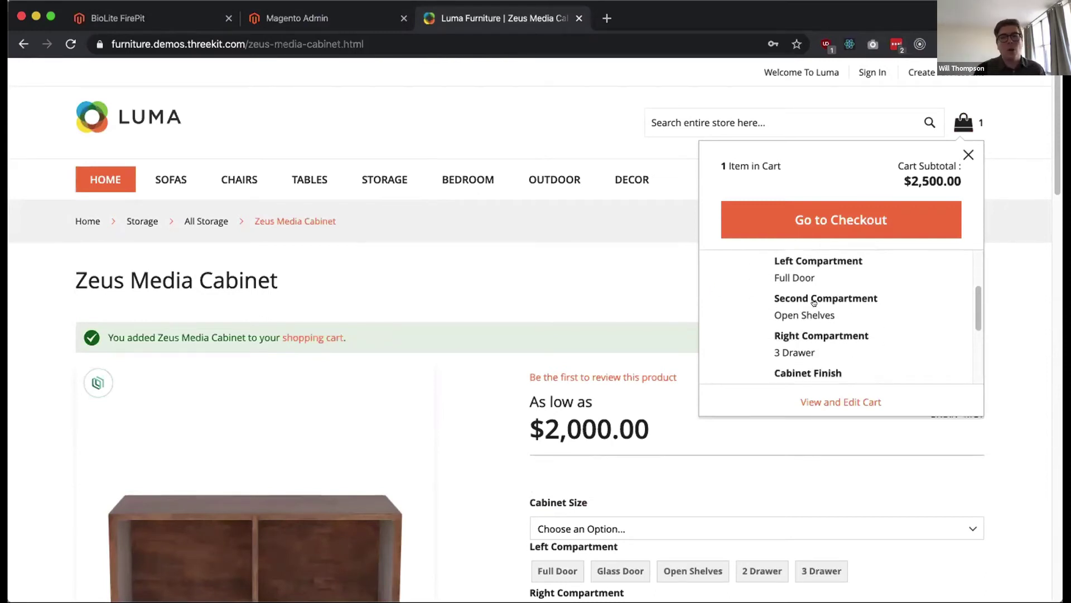
left_click(967, 154)
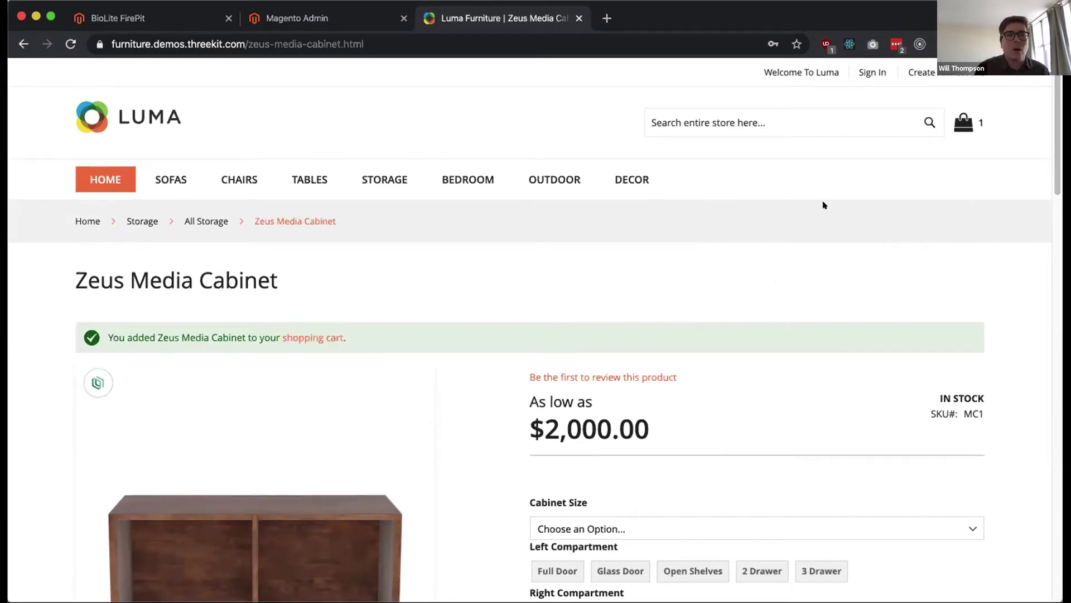
Step: Switch to Magento Admin, sign in with the prefilled credentials and dismiss the incoming message
left_click(141, 20)
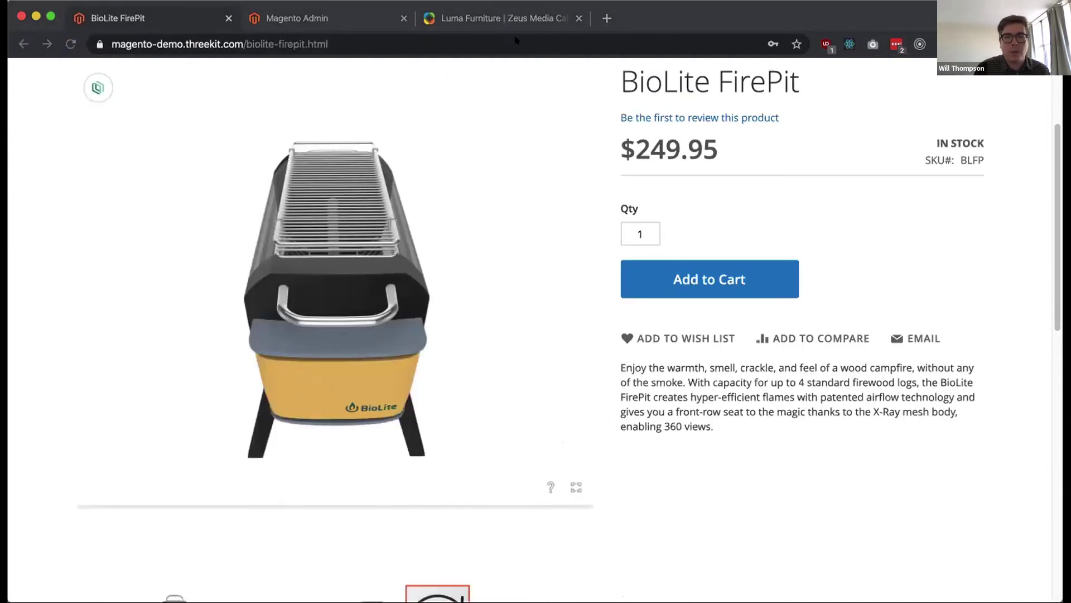
left_click(282, 18)
left_click(543, 394)
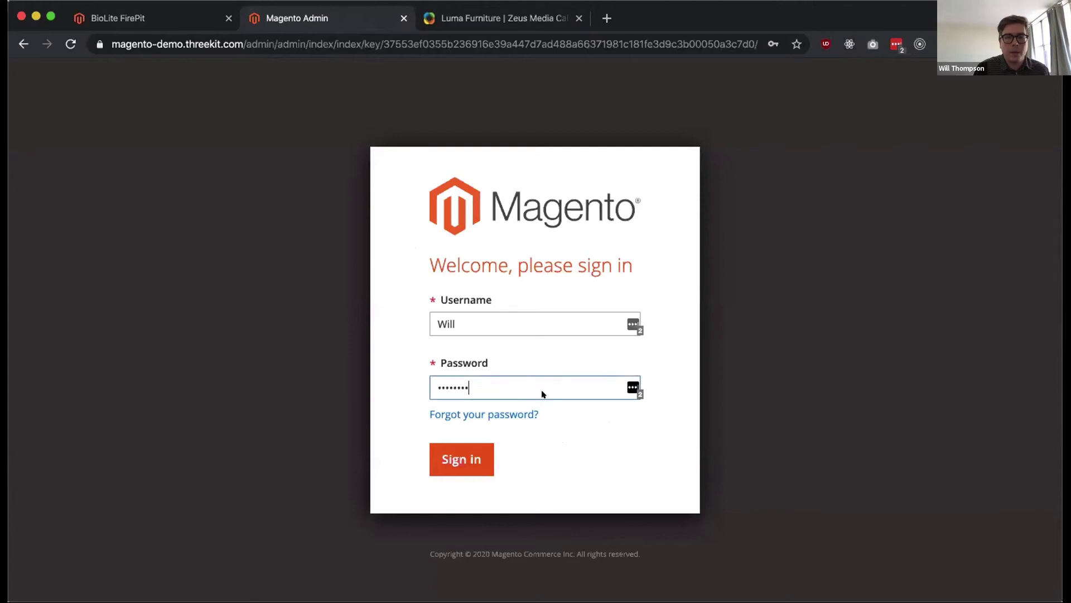
key("Return")
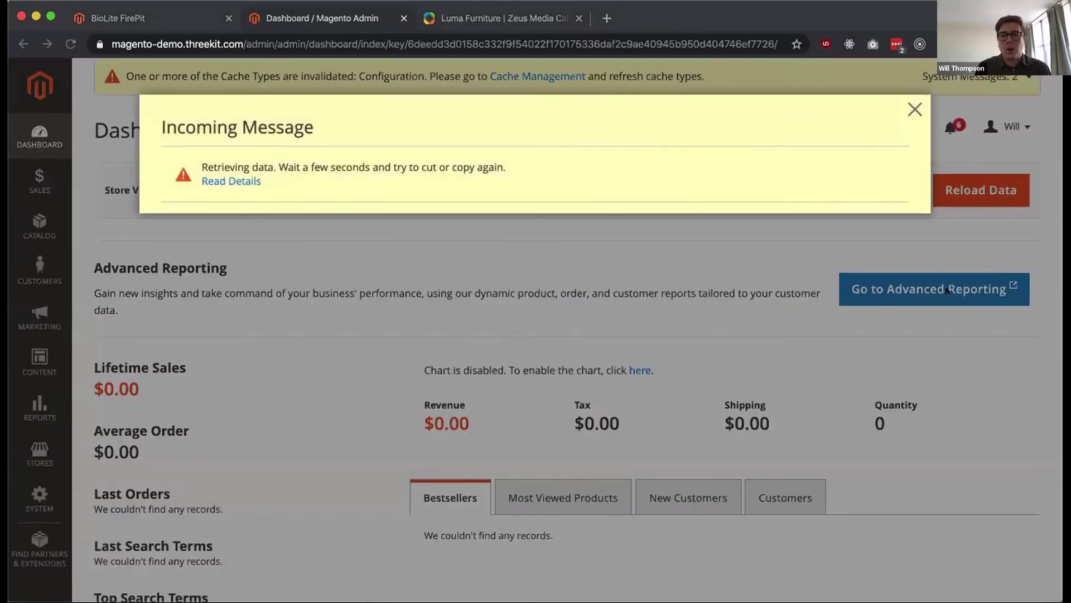
left_click(915, 112)
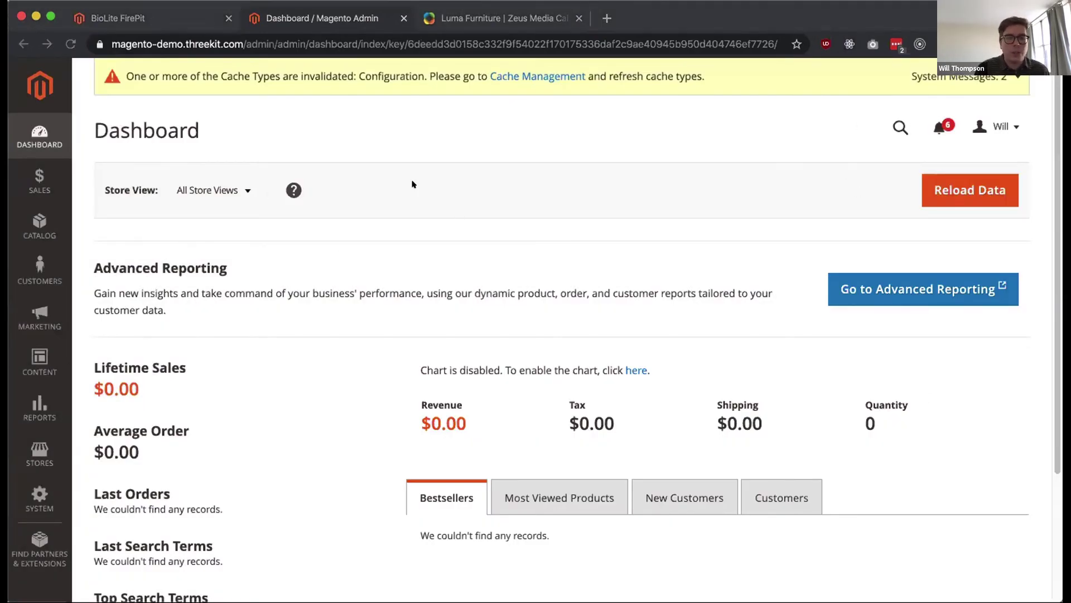
Step: Open the store Configuration settings in the admin
left_click(39, 453)
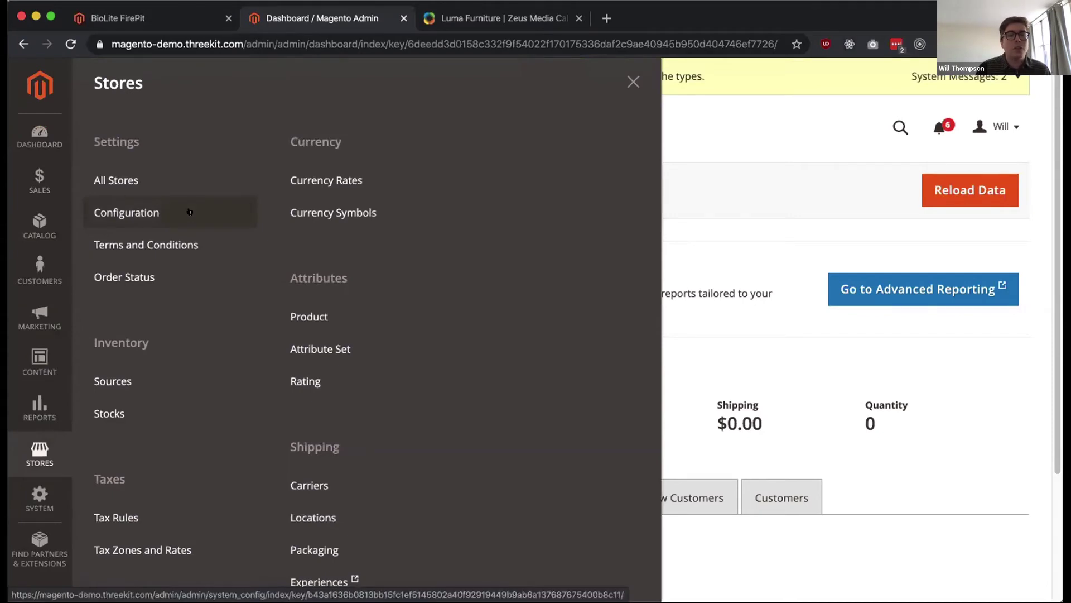
left_click(189, 212)
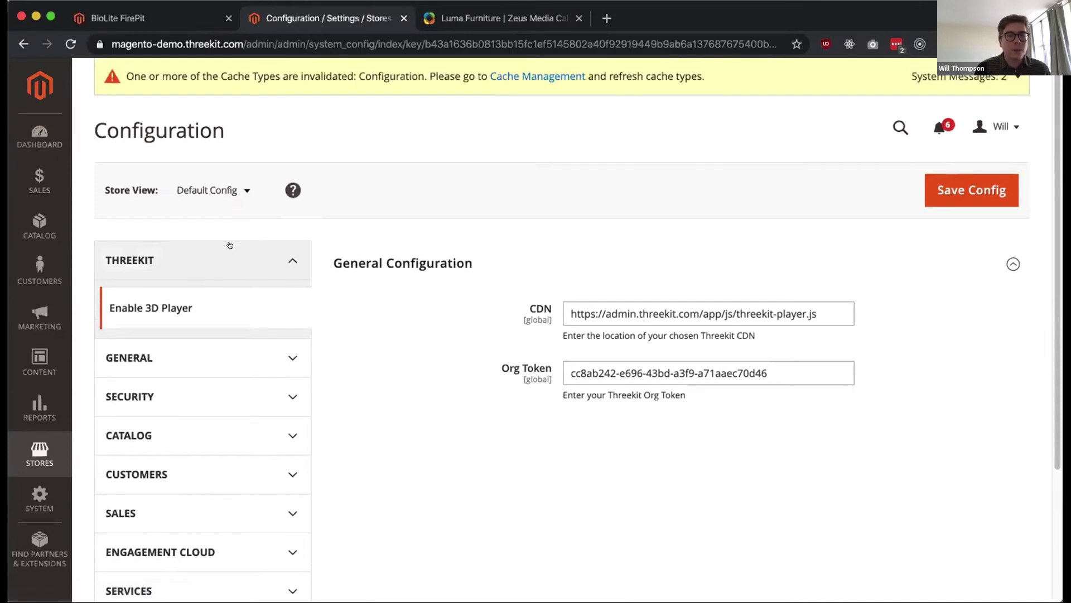
Step: Review the CDN and Org Token fields in Threekit's Enable 3D Player configuration
left_click(229, 247)
left_click(165, 263)
scroll(454, 391, "down", 1)
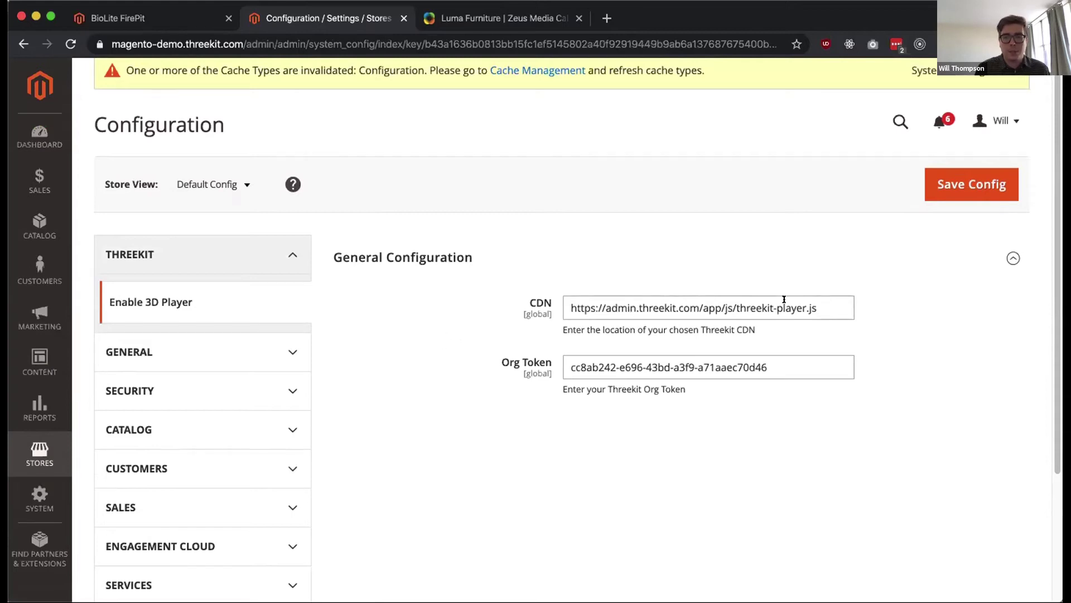
left_click_drag(800, 300, 504, 336)
left_click(539, 334)
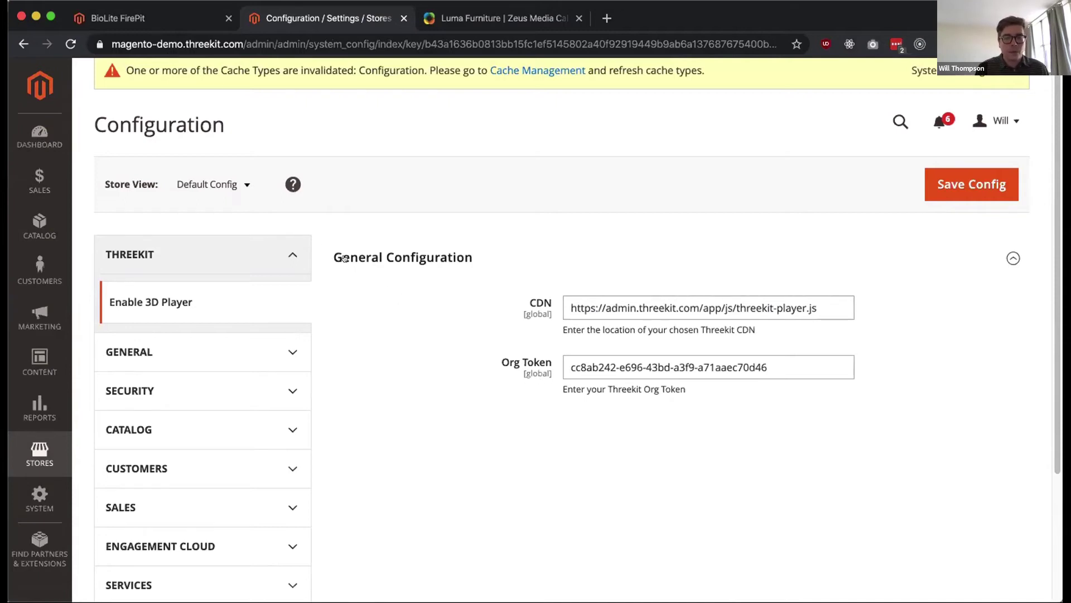
Step: Open the BioLite FirePit product for editing from the catalog's product list
left_click(50, 230)
left_click(160, 141)
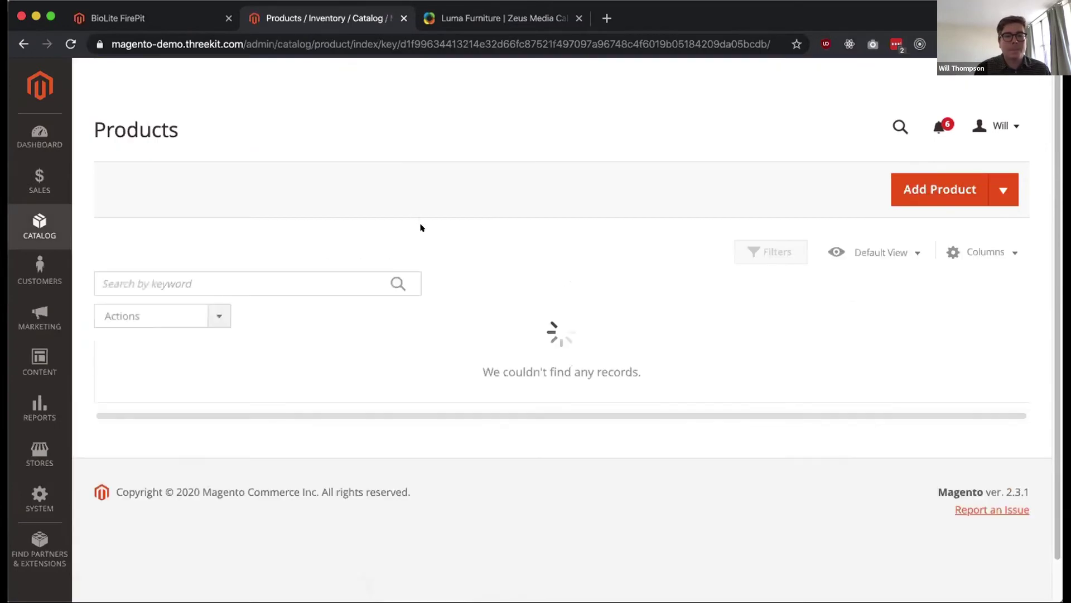
scroll(391, 424, "down", 3)
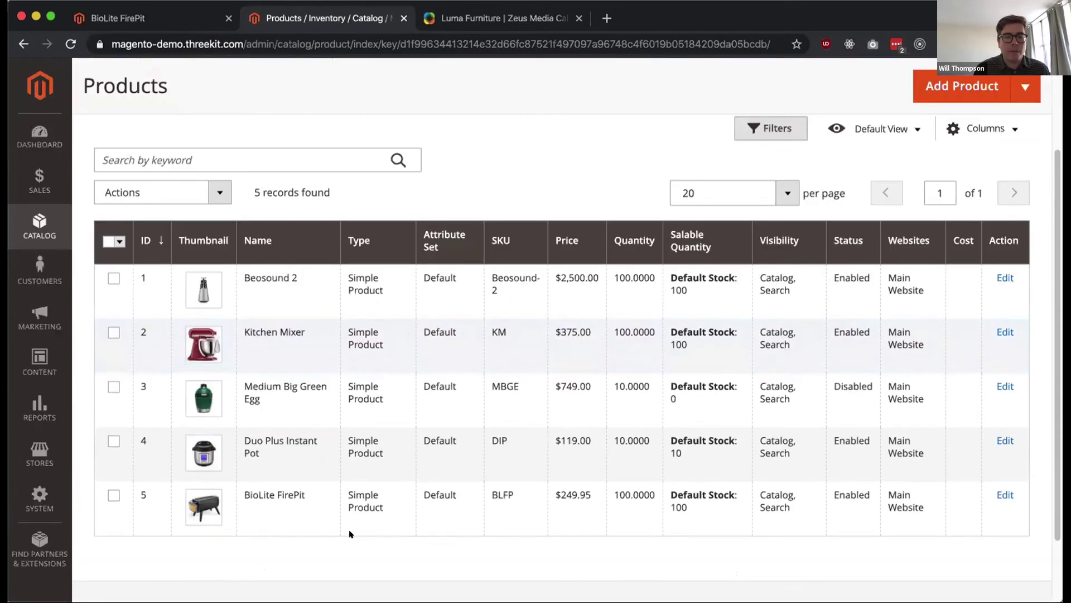
left_click(301, 518)
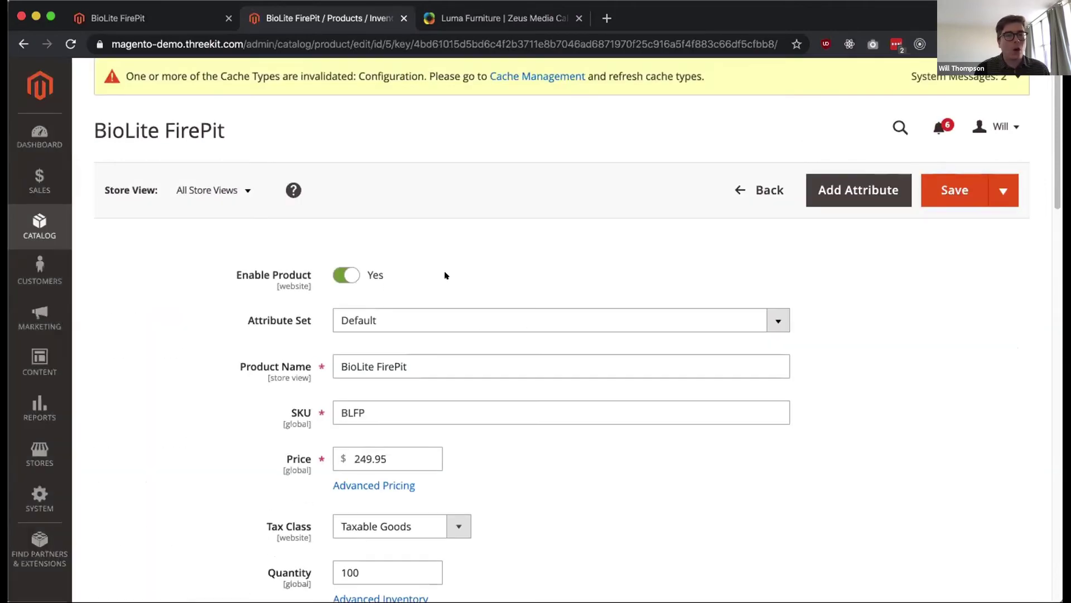
Step: Expand the product's Threekit section and examine the Threekit Asset ID and the AR Enabled? choices
scroll(193, 341, "down", 10)
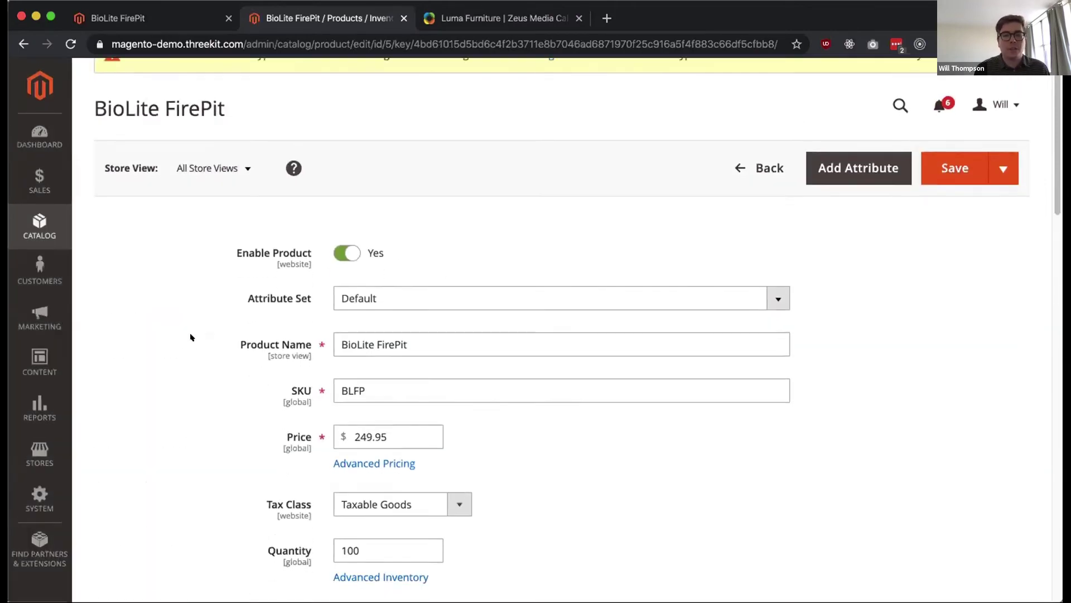
scroll(191, 337, "down", 3)
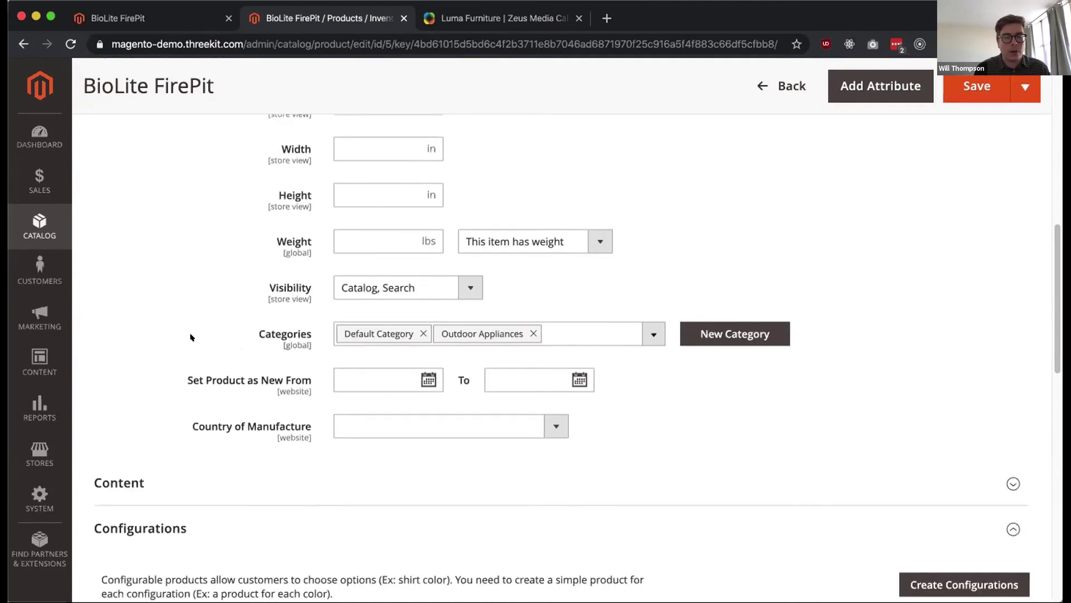
scroll(252, 512, "down", 20)
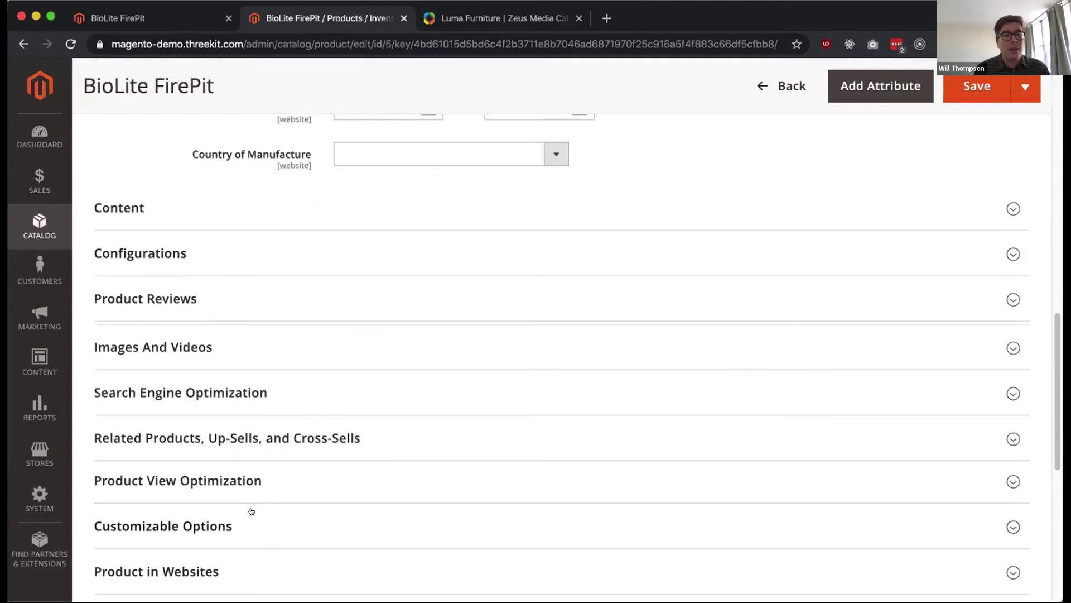
left_click(184, 432)
scroll(222, 439, "down", 5)
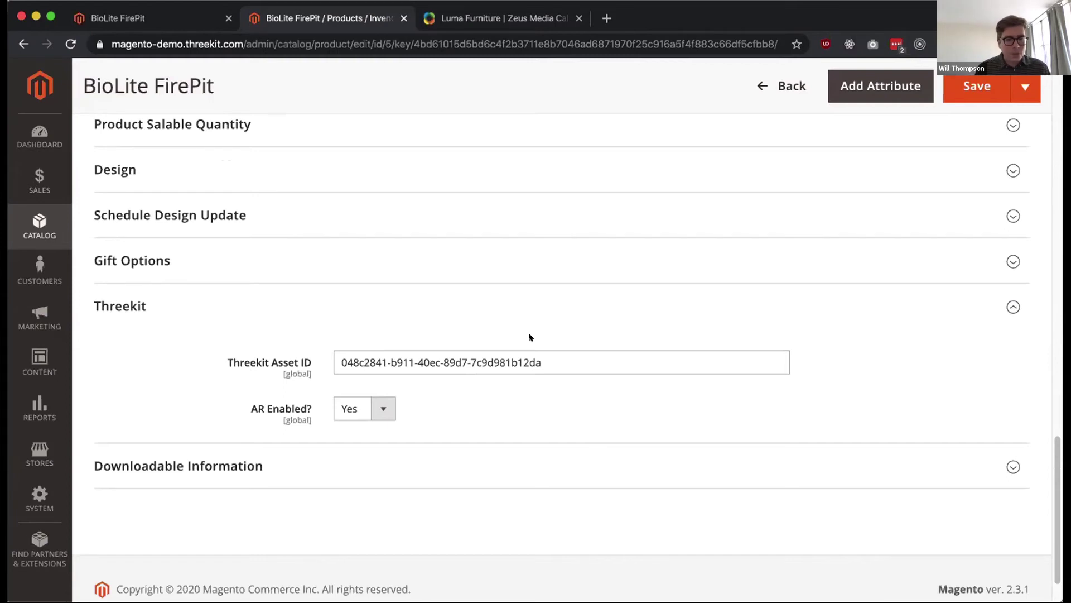
left_click(370, 405)
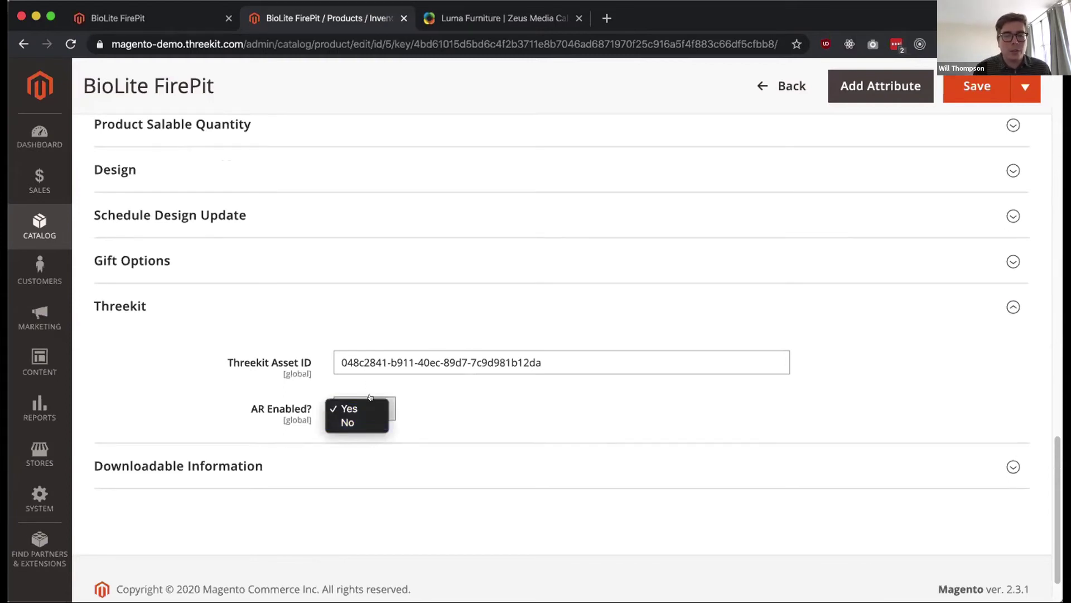
left_click(556, 363)
Step: Save the BioLite FirePit product with its Threekit settings
scroll(505, 394, "up", 3)
scroll(493, 442, "down", 1)
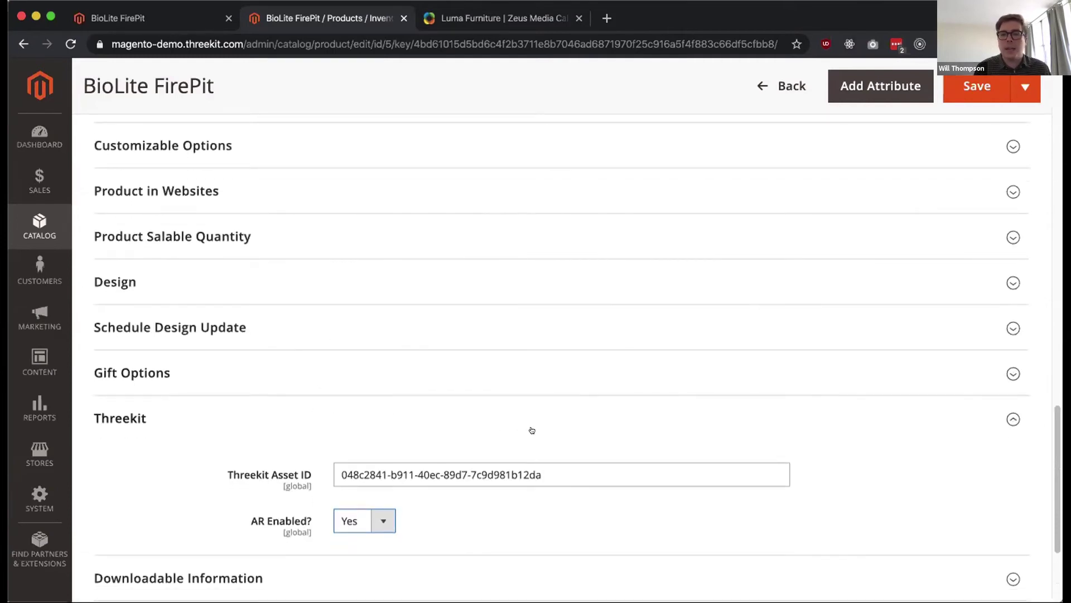
scroll(549, 426, "up", 15)
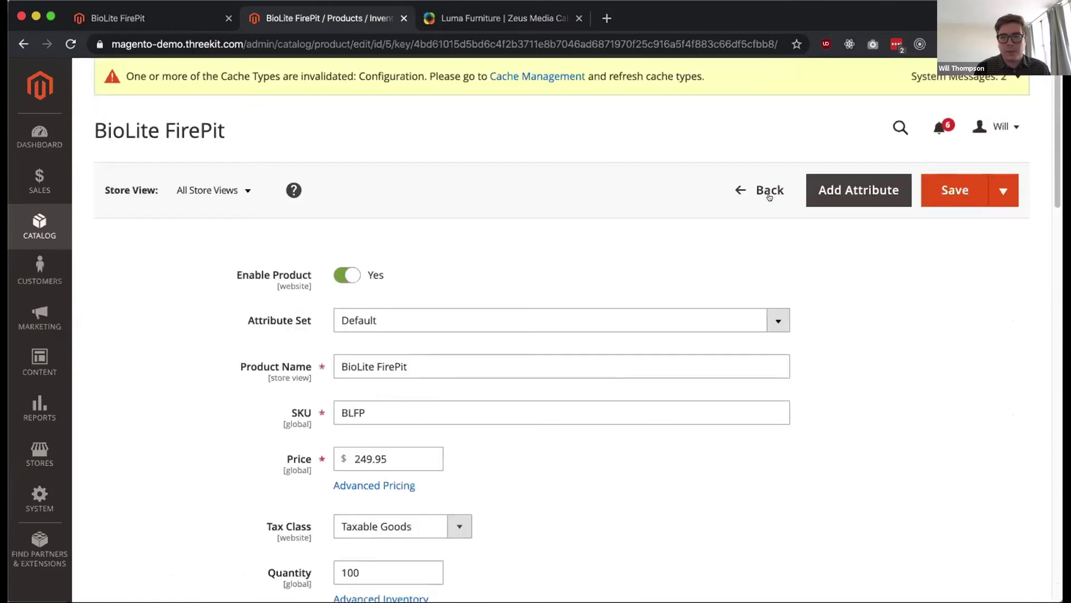
left_click(953, 206)
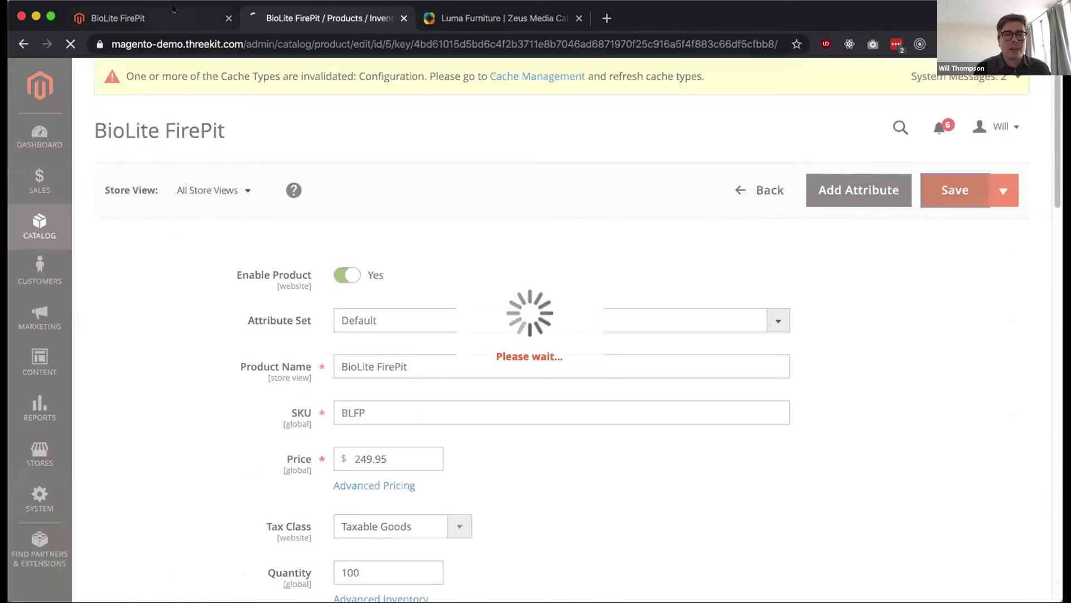
Step: Switch to the BioLite FirePit storefront page and rotate the product's 3D model
key("ctrl+shift+Tab")
left_click_drag(433, 349, 295, 299)
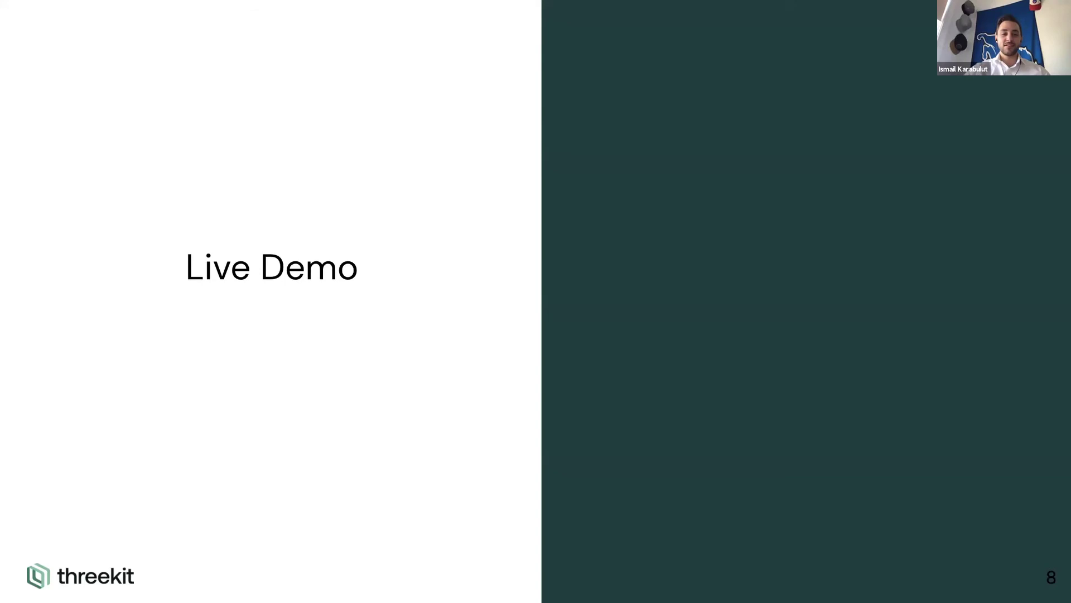
key("Right")
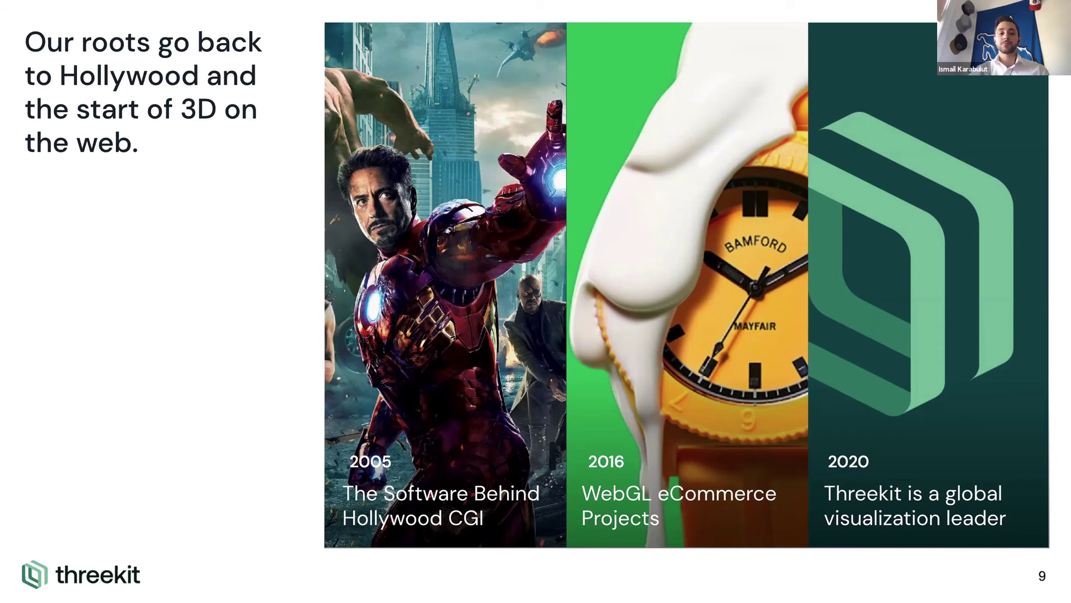
key("Right")
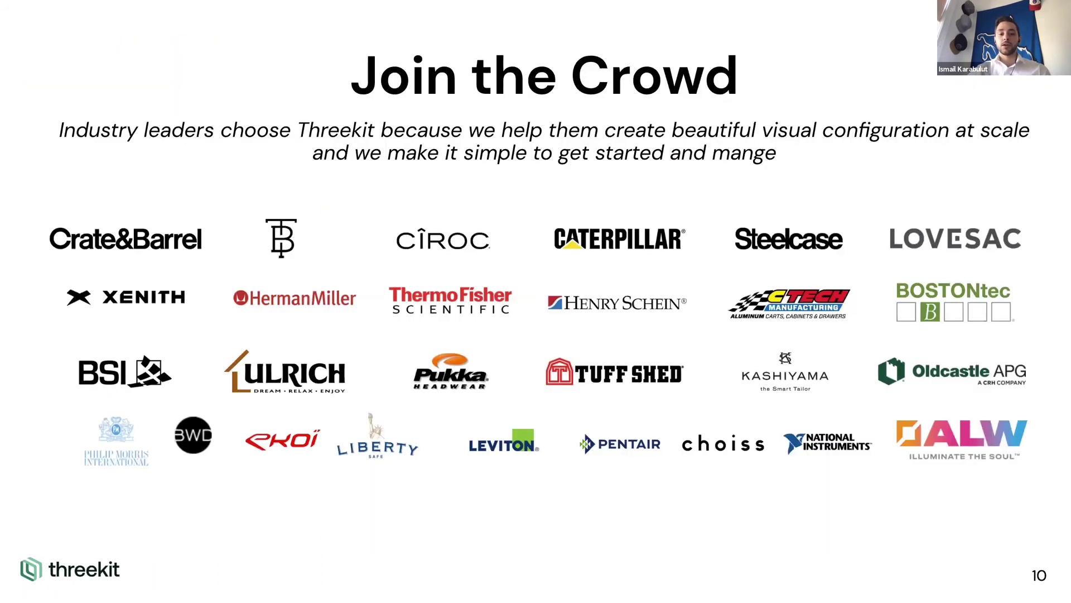